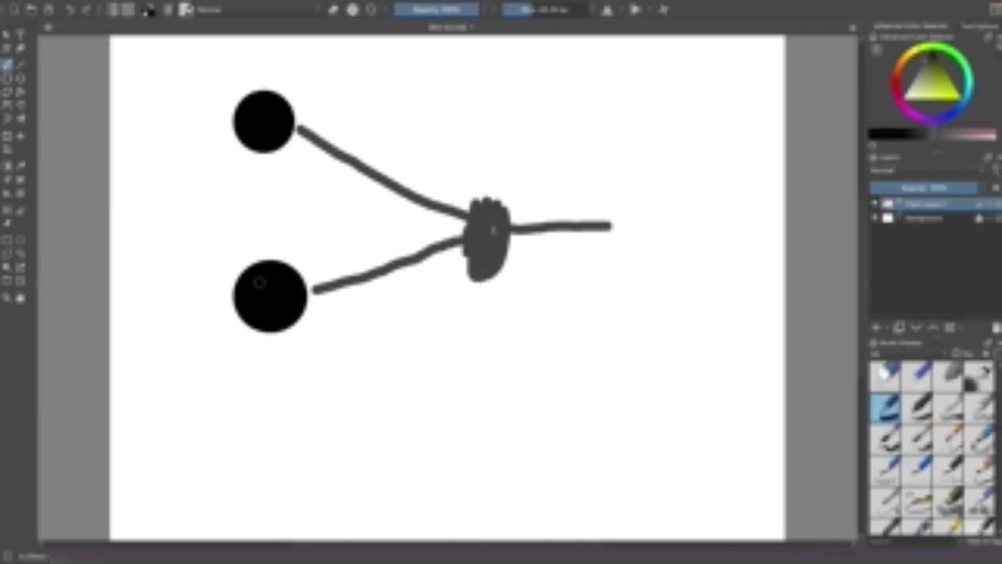
Step: Complete the arrow diagram with an arrowhead, a small scribbled blob above it and a large filled black circle at its tip
mouse_move(601, 210)
mouse_down()
mouse_move(621, 224)
mouse_move(592, 247)
mouse_up()
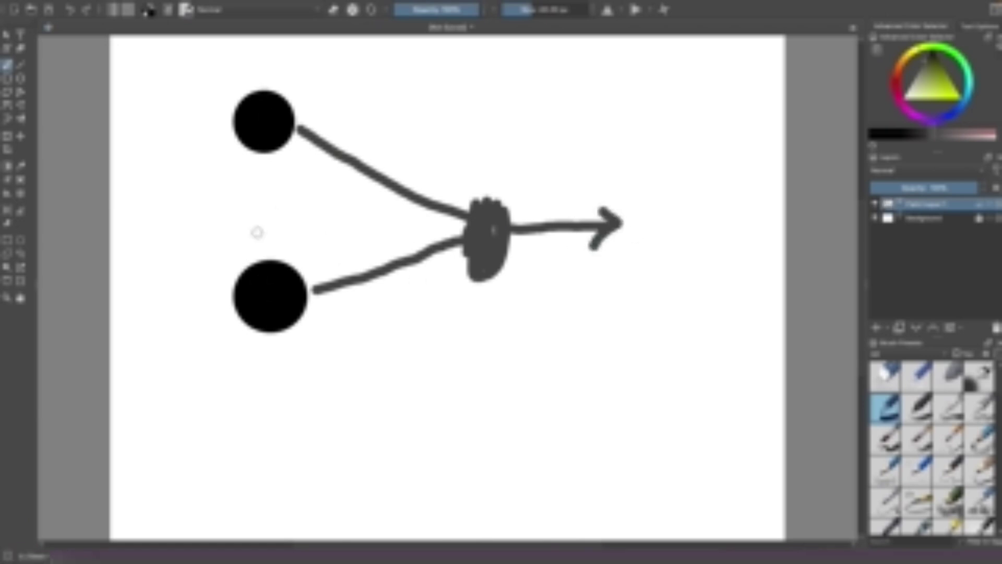
mouse_move(634, 109)
mouse_down()
mouse_move(652, 135)
mouse_move(656, 119)
mouse_move(681, 122)
mouse_move(630, 112)
mouse_move(625, 98)
mouse_move(639, 125)
mouse_move(663, 118)
mouse_move(672, 93)
mouse_move(647, 112)
mouse_up()
click(20, 79)
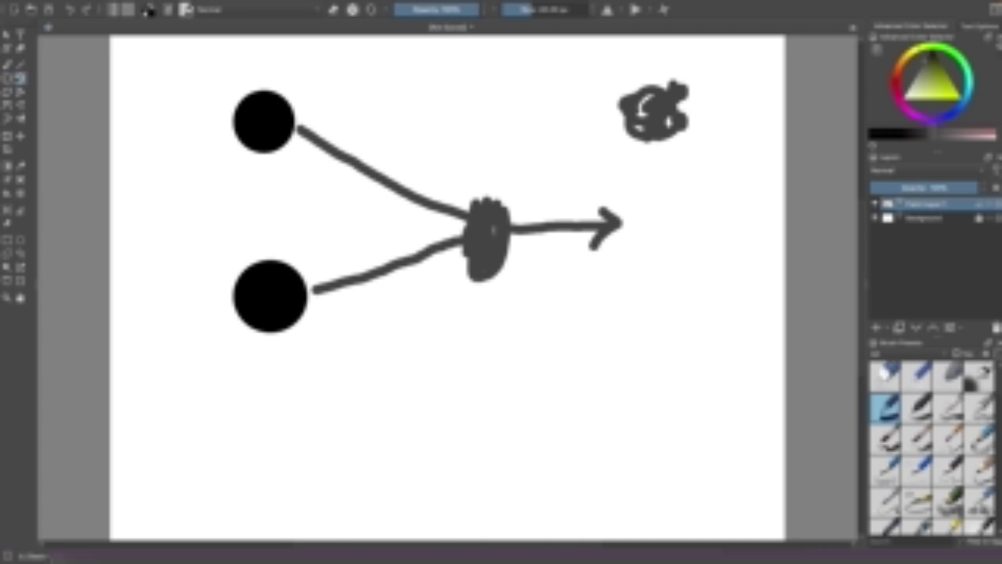
drag(641, 212, 765, 340)
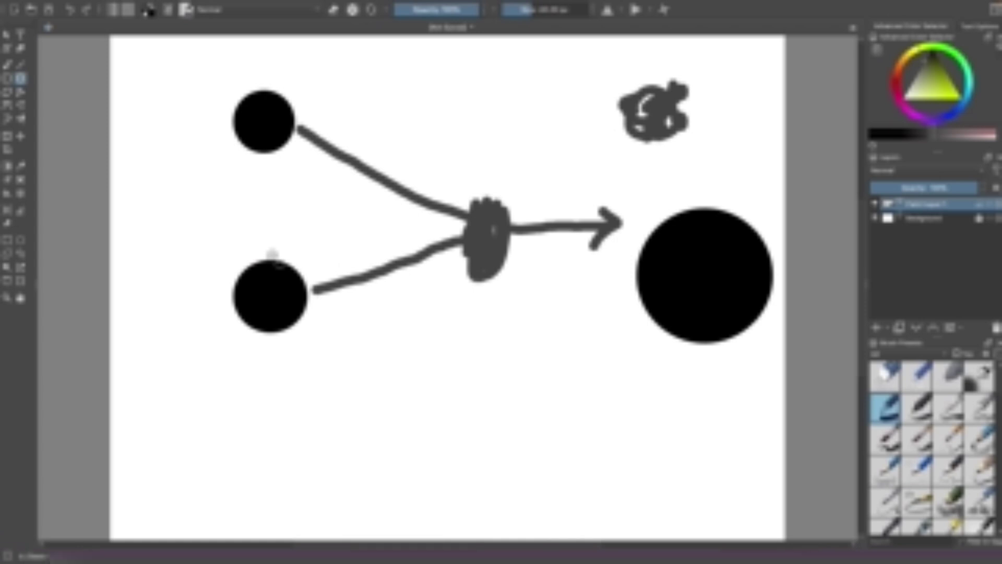
Step: Draw a tall rectangle outline with the eraser preset so that it trims the outer edge of the large black circle
click(6, 79)
click(886, 375)
mouse_move(209, 63)
mouse_down()
mouse_move(608, 253)
mouse_move(626, 416)
mouse_move(309, 460)
mouse_up()
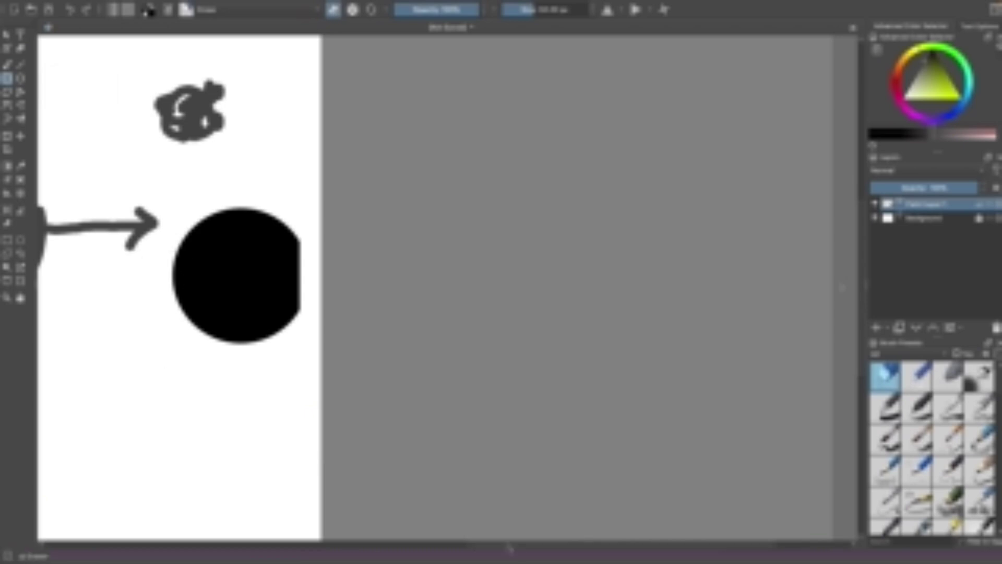
scroll(179, 280, left, 8)
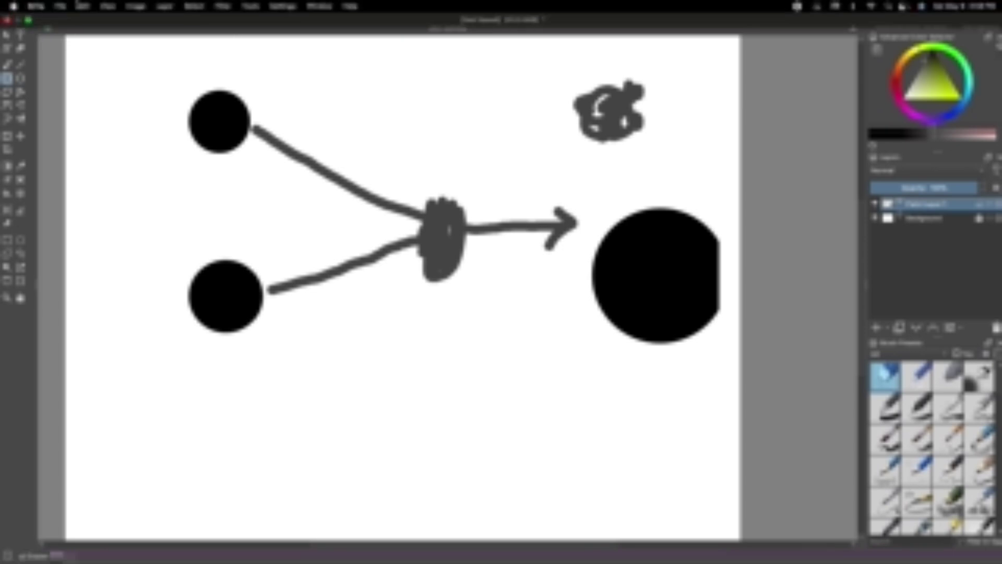
Step: Create a new blank document with the proposed size and colour settings
click(61, 6)
click(64, 22)
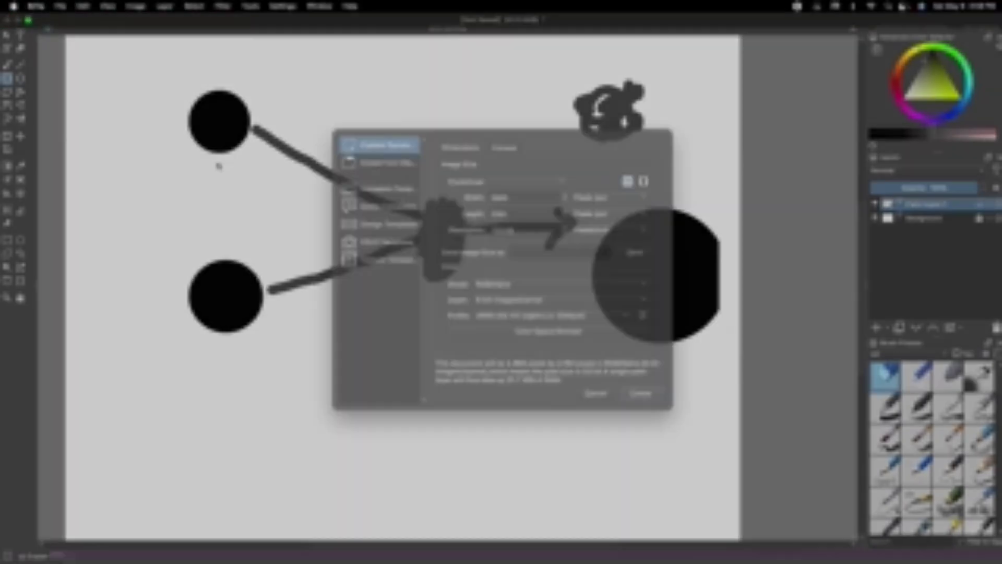
click(640, 406)
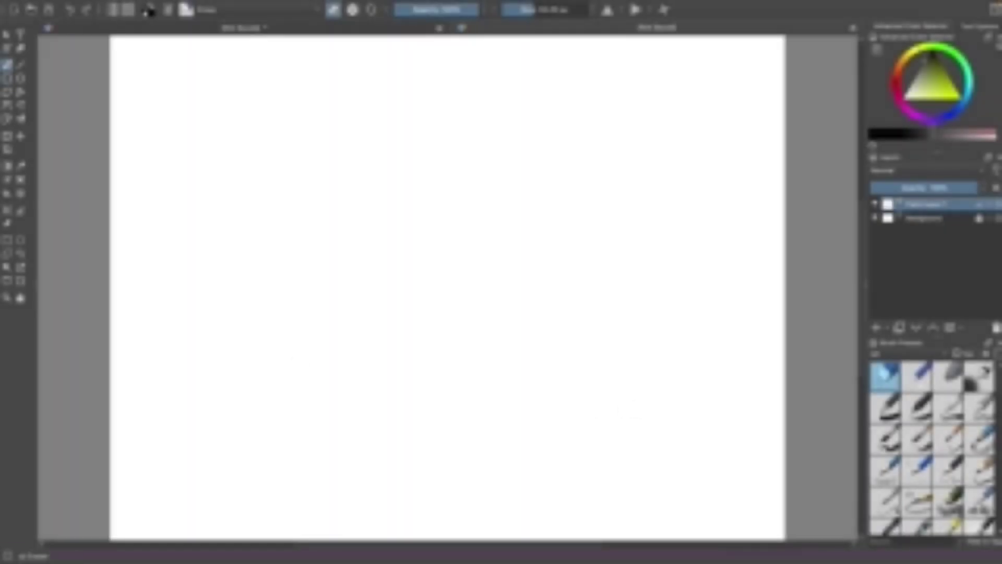
Step: Draw an unfilled square with a thick dark outline near the middle of the blank canvas, with erasing turned off
click(7, 78)
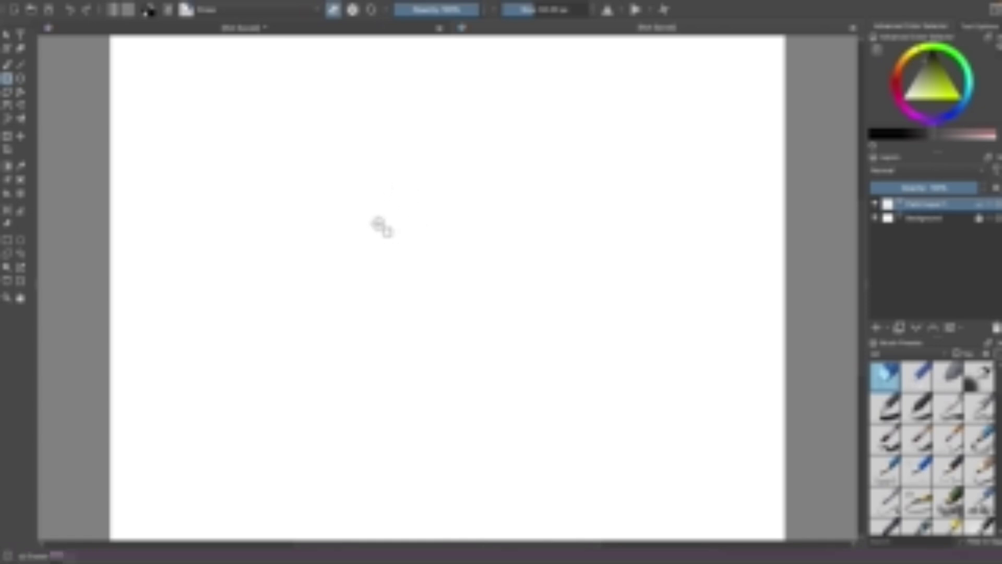
drag(382, 206, 480, 315)
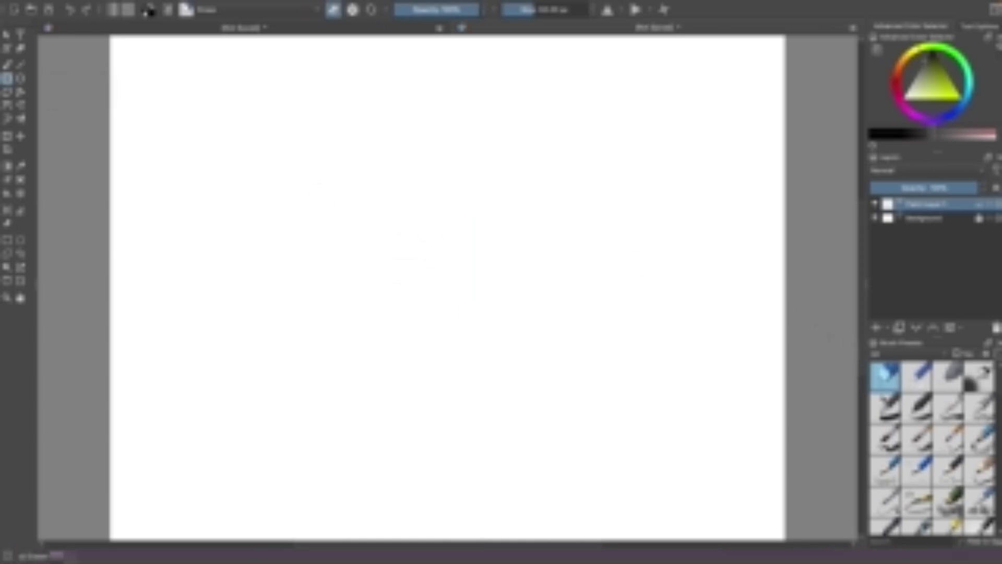
key(e)
drag(358, 197, 500, 344)
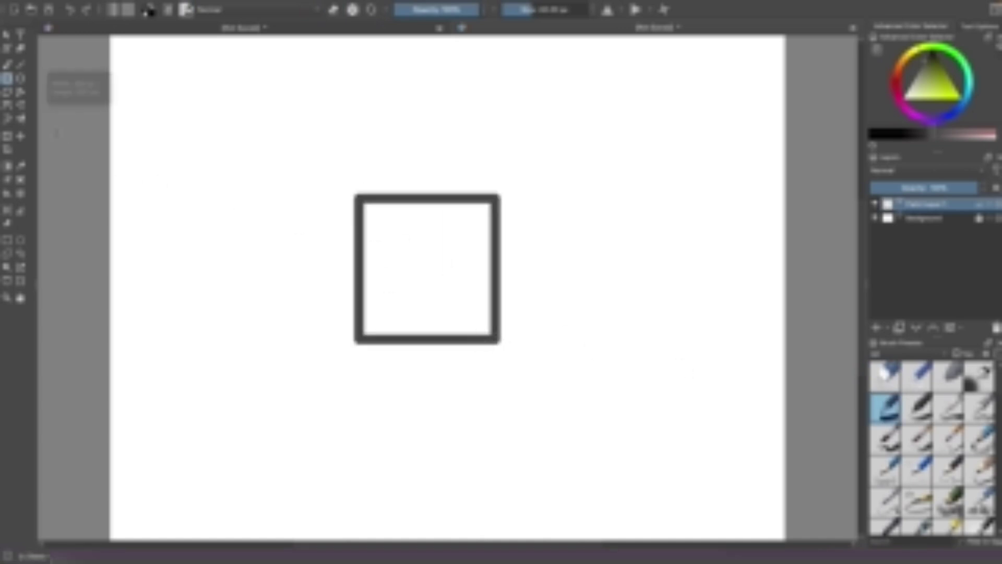
Step: Add a text box inside the square and clear its placeholder text in the text editor
click(21, 35)
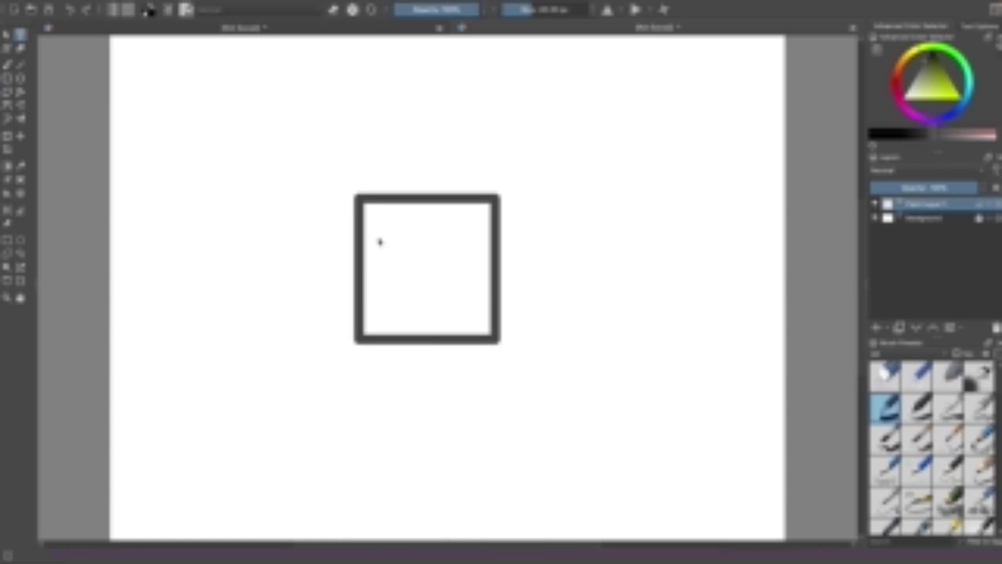
drag(385, 242, 476, 323)
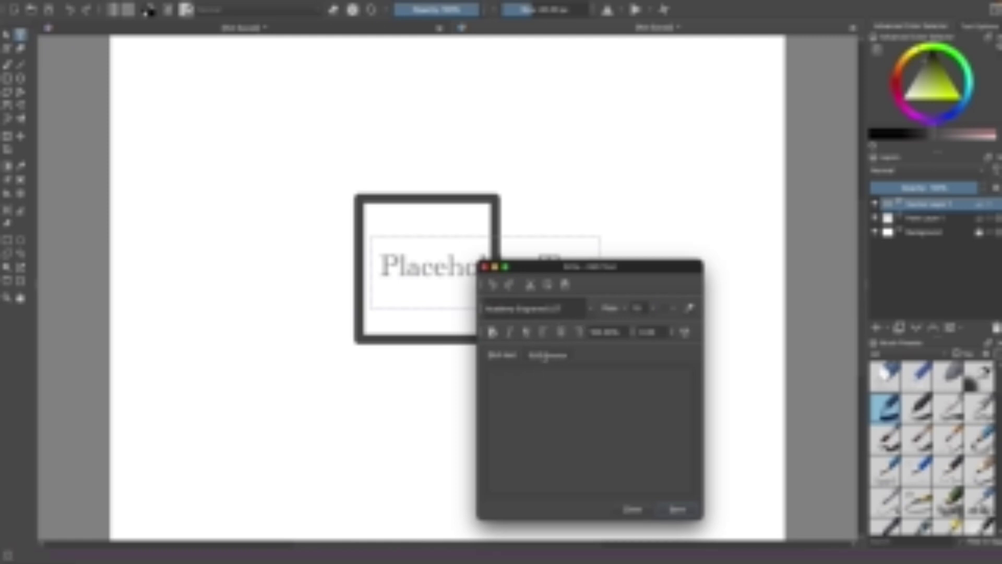
drag(542, 373, 488, 374)
key(BackSpace)
click(590, 308)
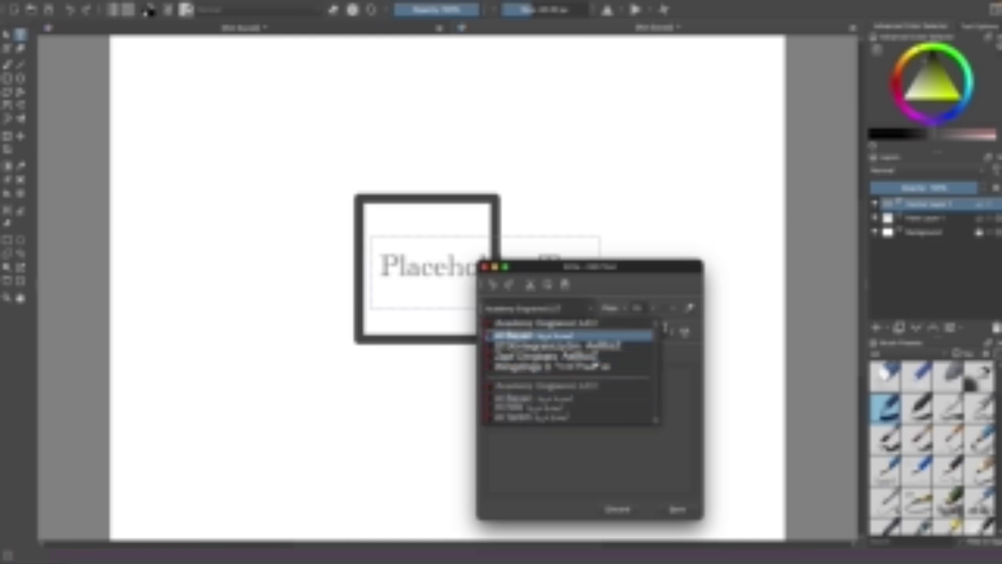
drag(652, 338, 653, 353)
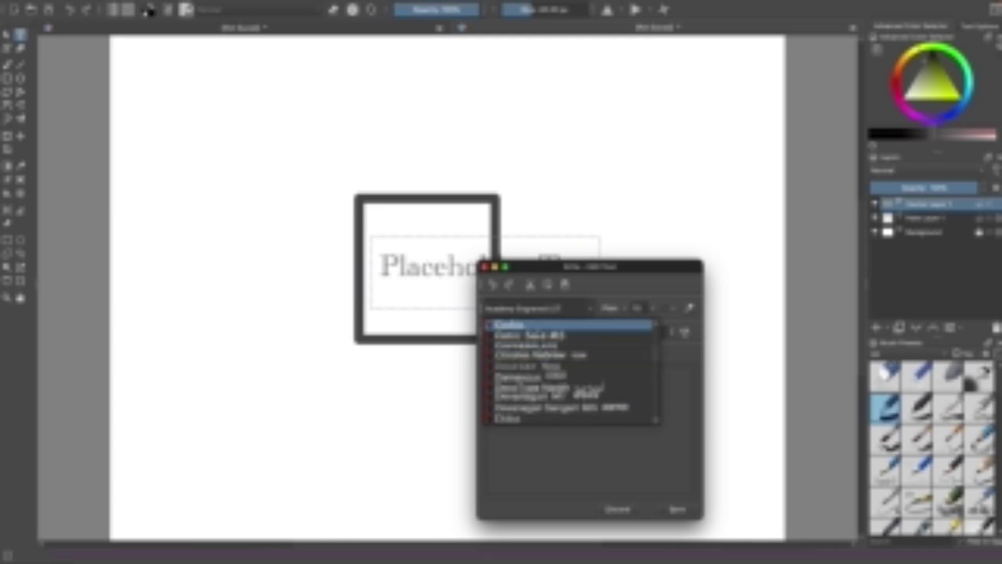
key(Escape)
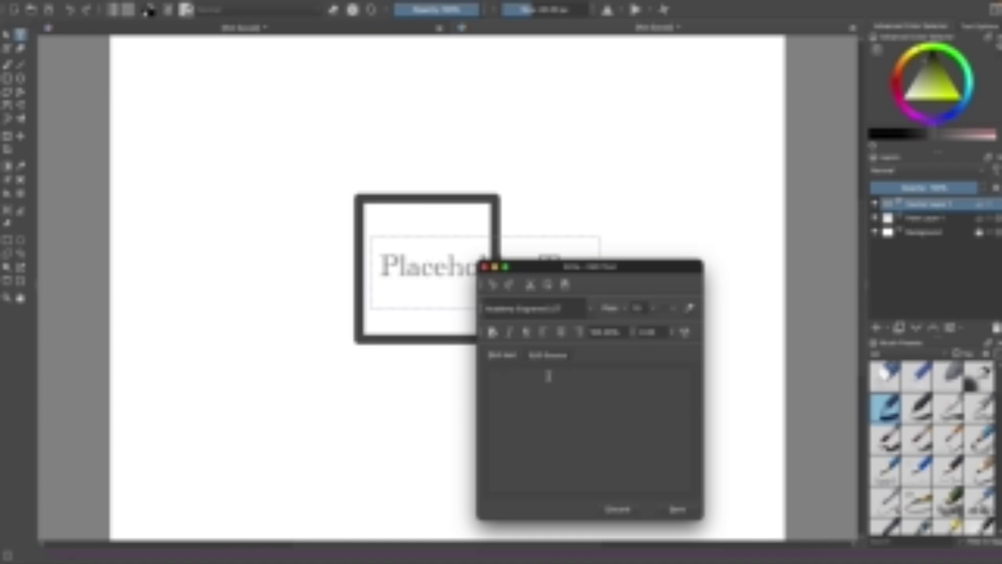
Step: Set a smaller font size, enter "Chamber" as the square's label and close the text editor
click(655, 312)
click(646, 331)
key(super+v)
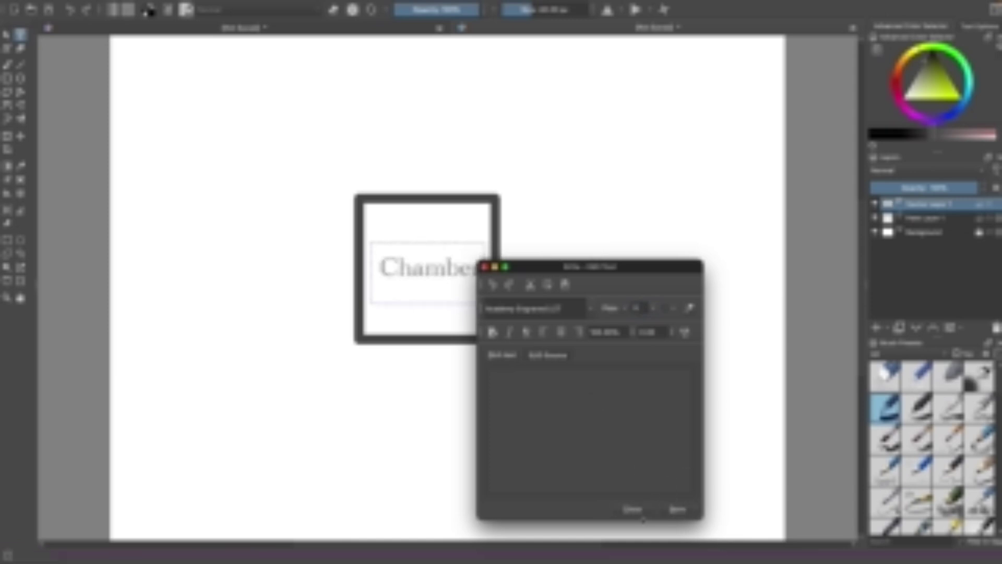
click(629, 510)
click(525, 376)
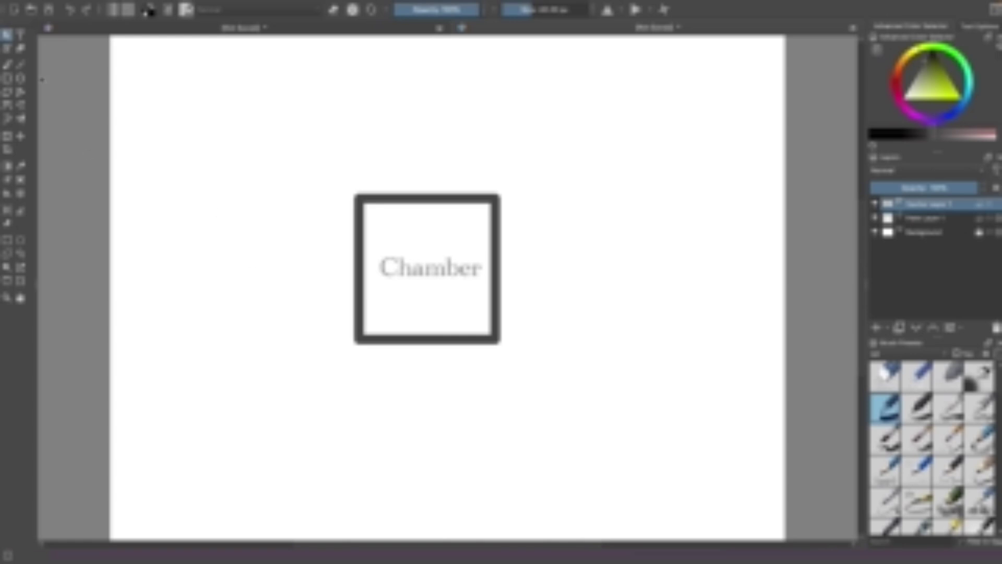
Step: Draw a short straight line up from the Chamber box's upper edge and a wide unfilled rectangle at the line's end
key(b)
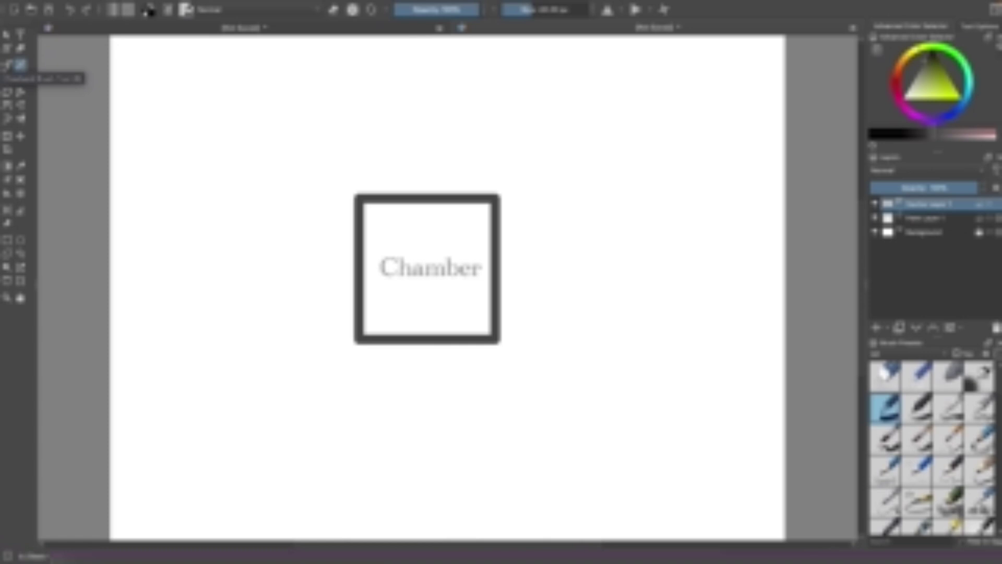
click(7, 65)
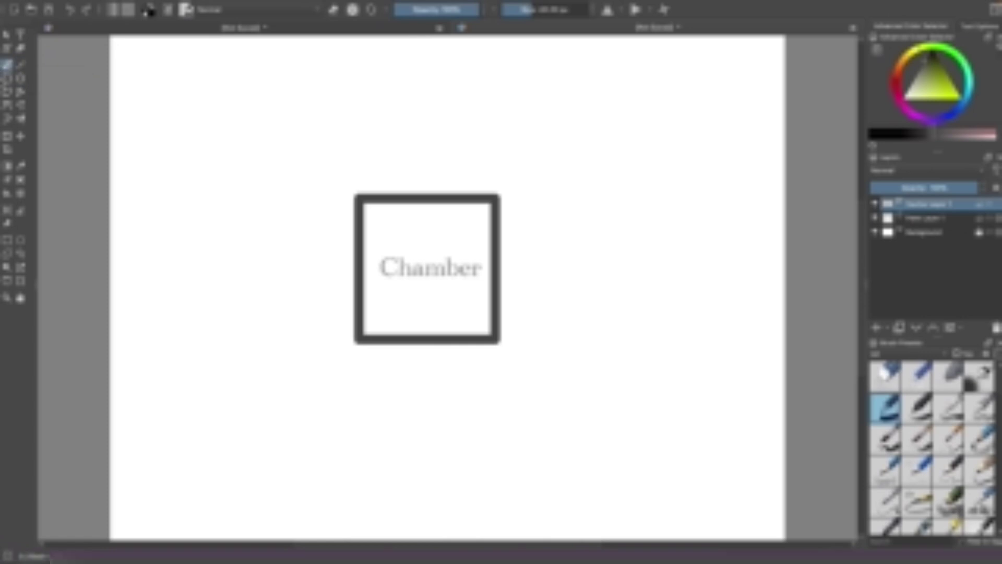
click(20, 65)
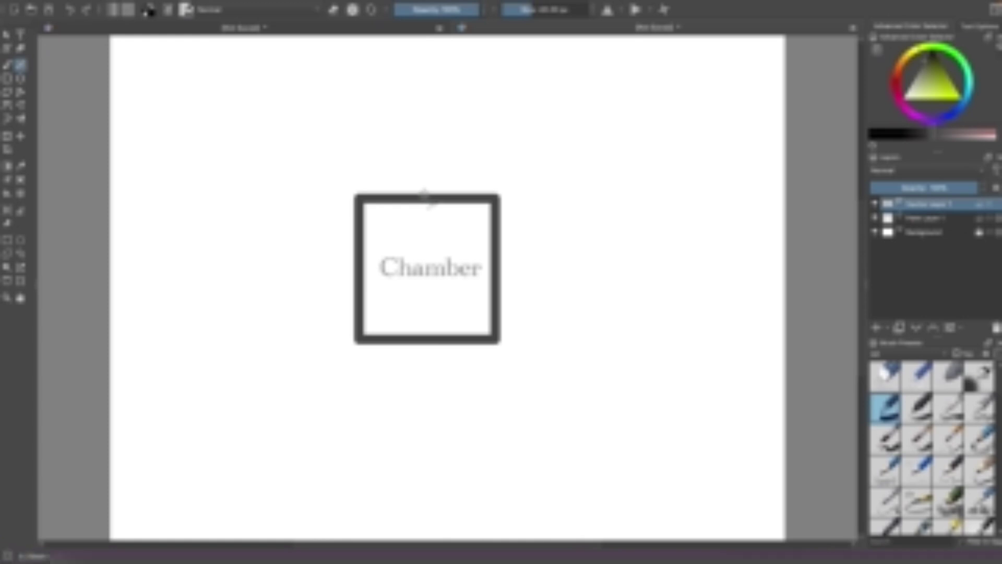
drag(426, 197, 435, 123)
click(7, 78)
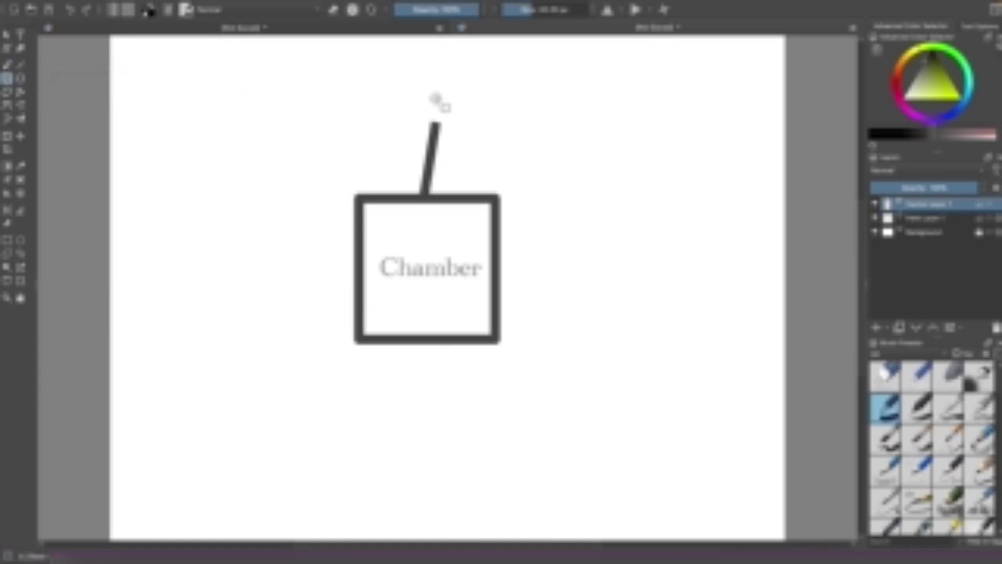
drag(425, 72, 609, 151)
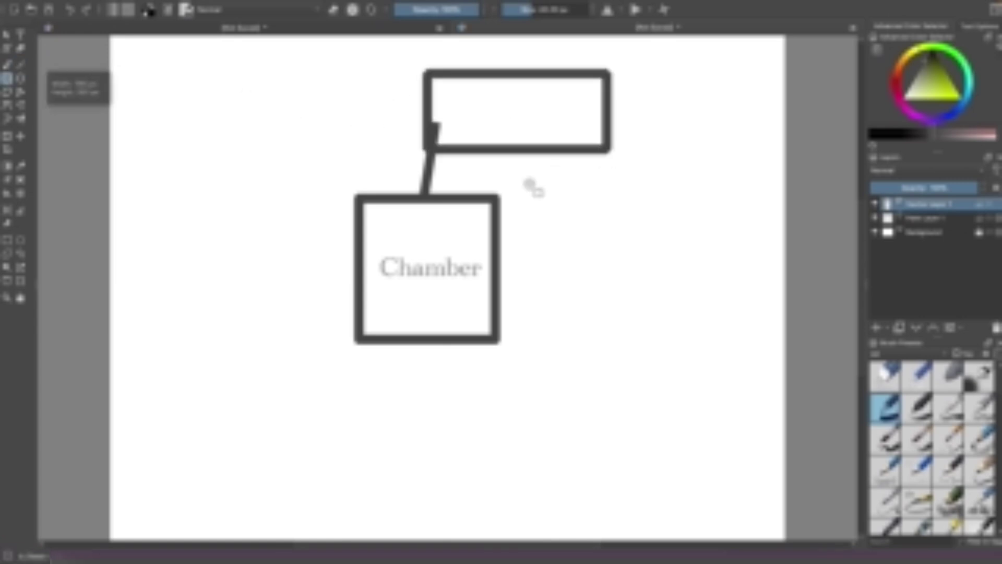
Step: Label the wide rectangle "Diffusion" in a smaller font size, replacing the placeholder text
click(20, 33)
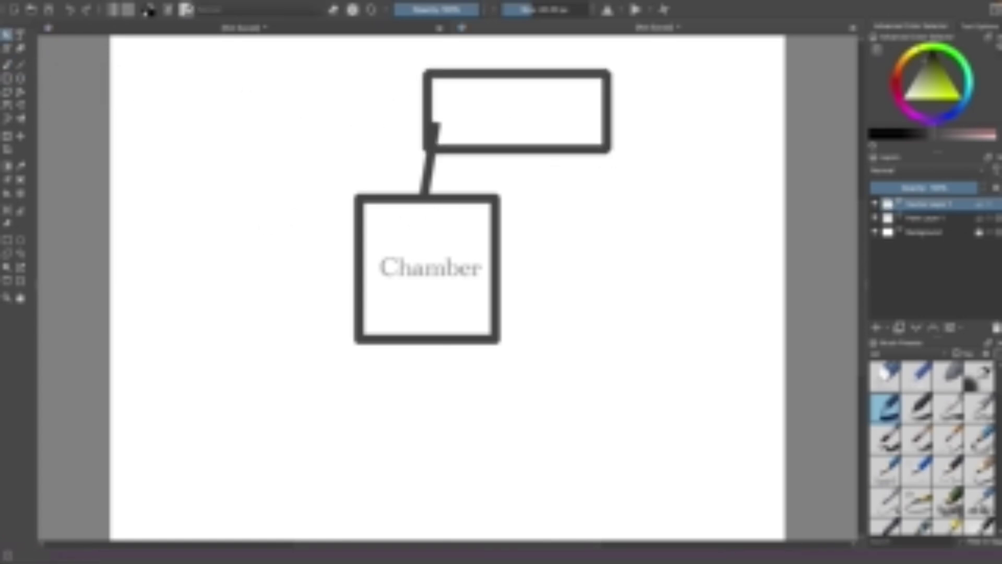
drag(464, 83, 587, 144)
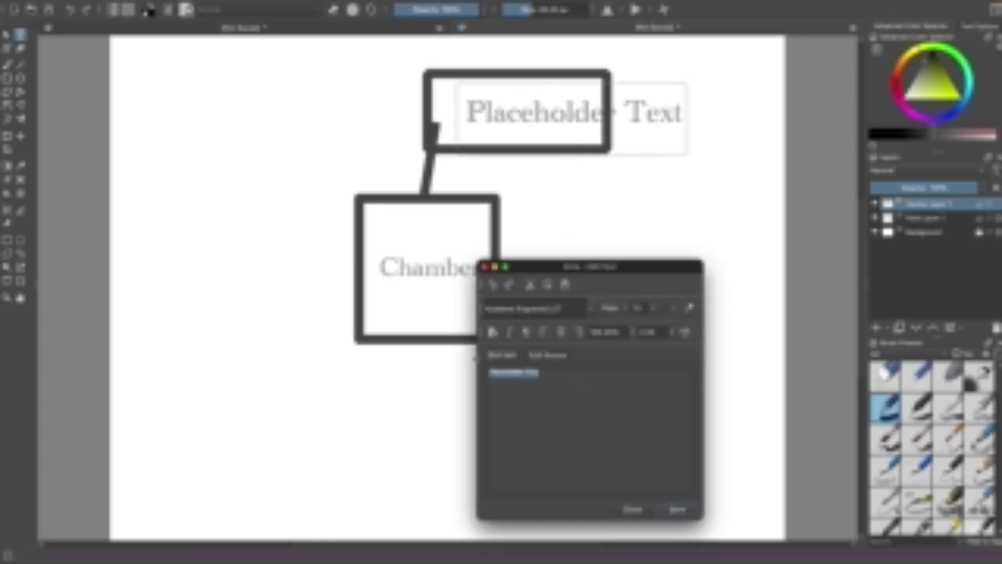
key(BackSpace)
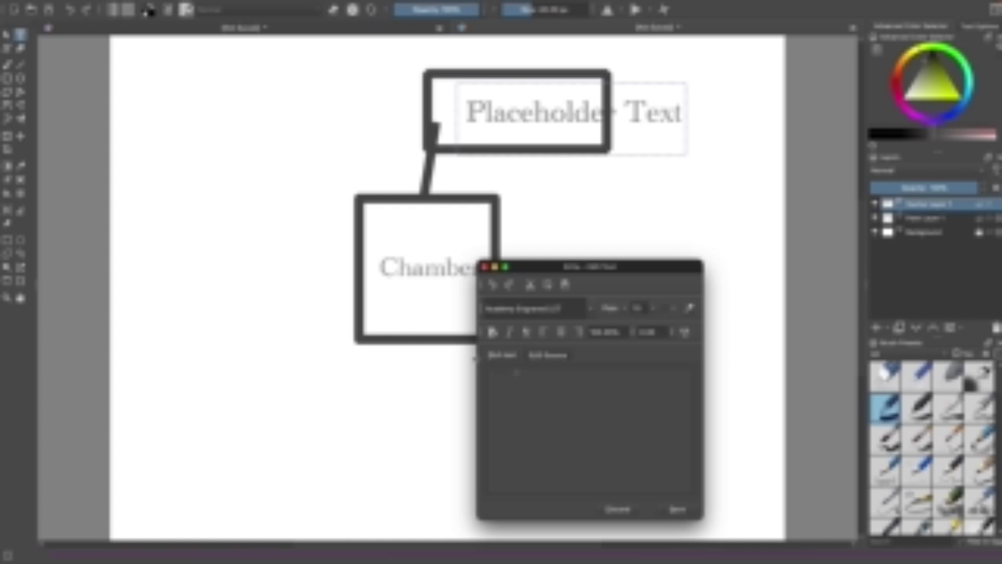
click(656, 309)
click(642, 335)
click(677, 508)
click(633, 509)
click(655, 262)
Step: Draw a slanted line down from the Diffusion box's outer edge and an unfilled box at the line's lower end
key(b)
mouse_move(616, 121)
mouse_down()
mouse_move(662, 166)
mouse_move(682, 239)
mouse_move(684, 214)
mouse_up()
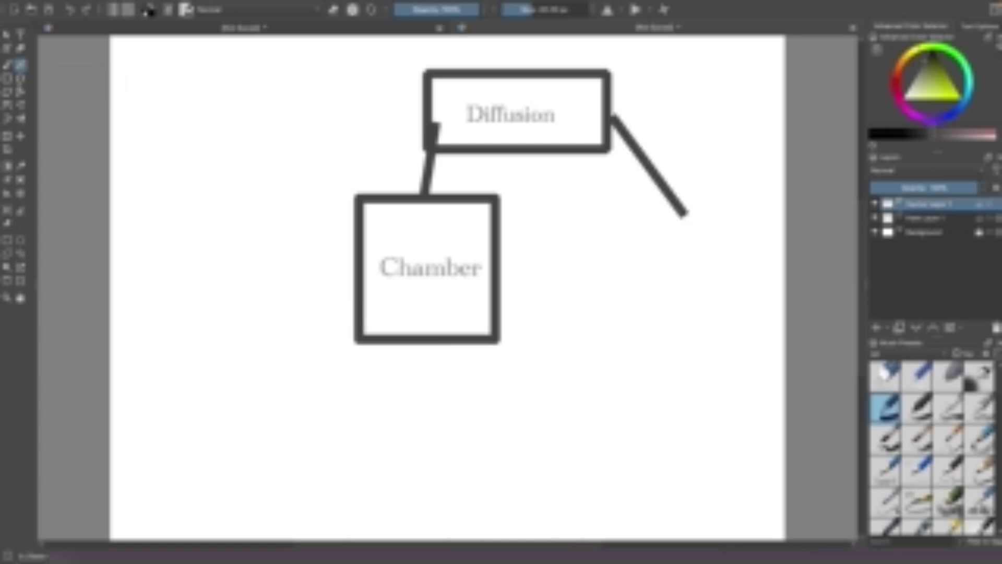
key(shift+r)
drag(658, 211, 778, 348)
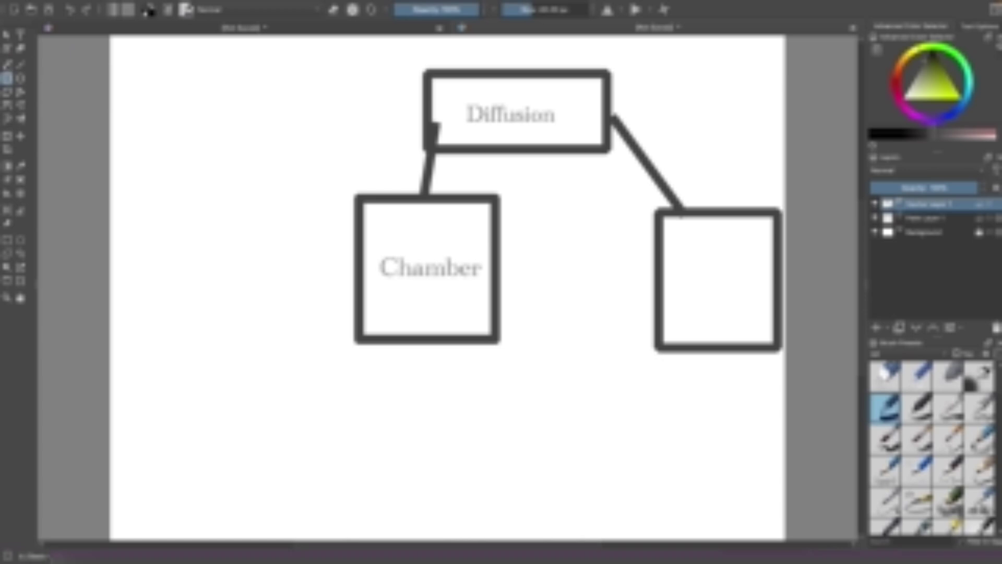
Step: Label the new box "Mechanical" in a smaller font size and shift the text so it fits inside the outline
click(20, 35)
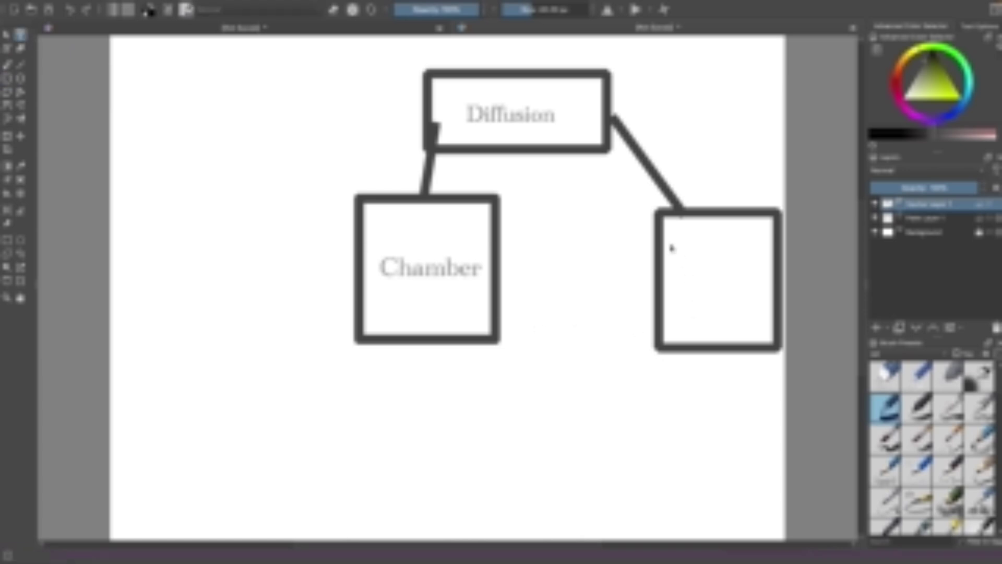
drag(675, 226, 763, 339)
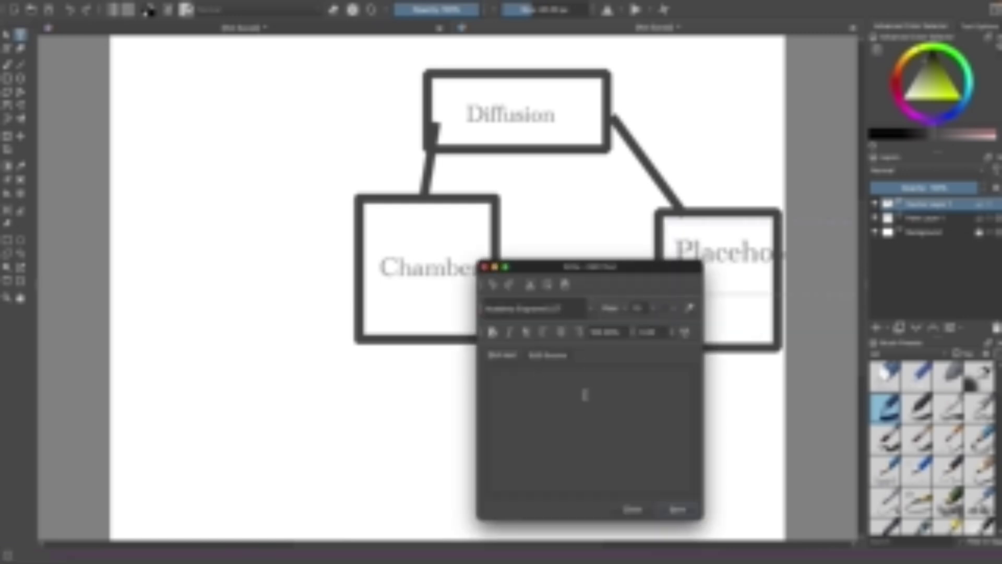
key(BackSpace)
click(653, 309)
click(651, 347)
click(678, 507)
click(632, 510)
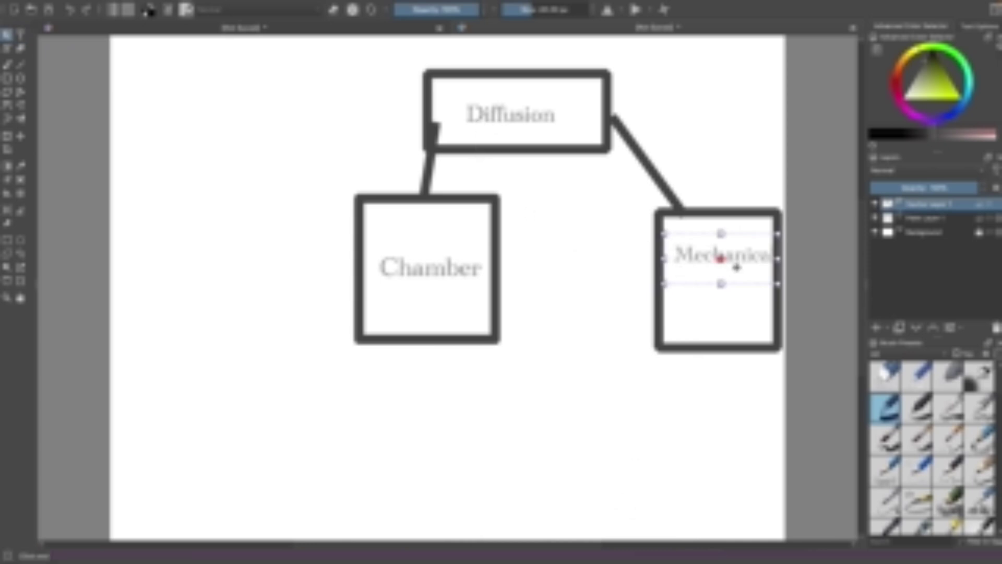
key(ctrl+z)
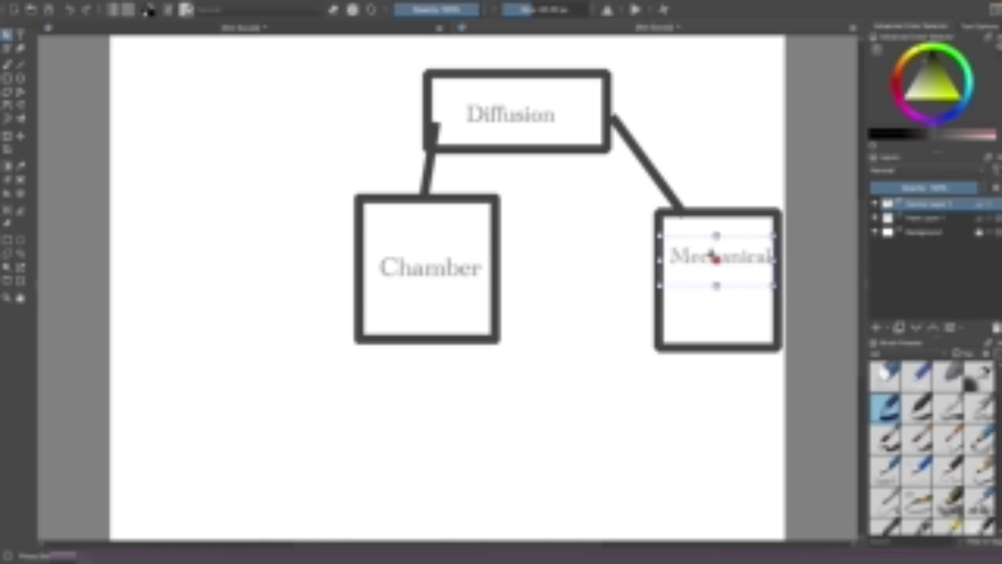